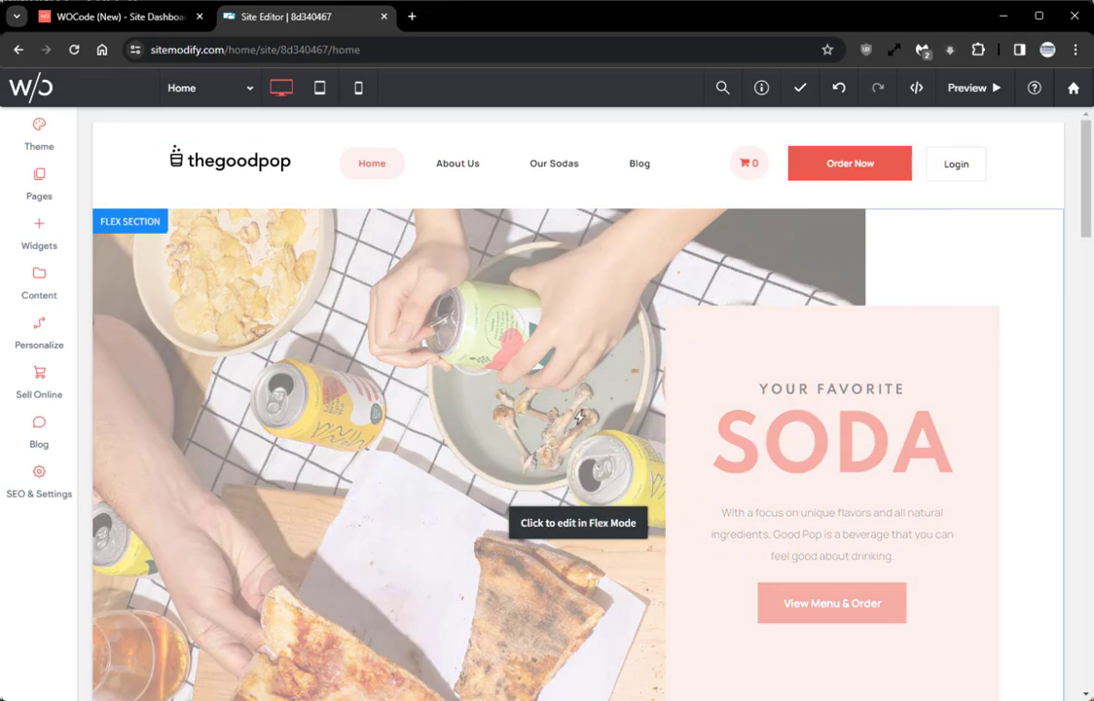
# Step: Open the hero flex section for editing in Flex Mode at the tablet breakpoint, with its layers listed
pyautogui.click(519, 453)
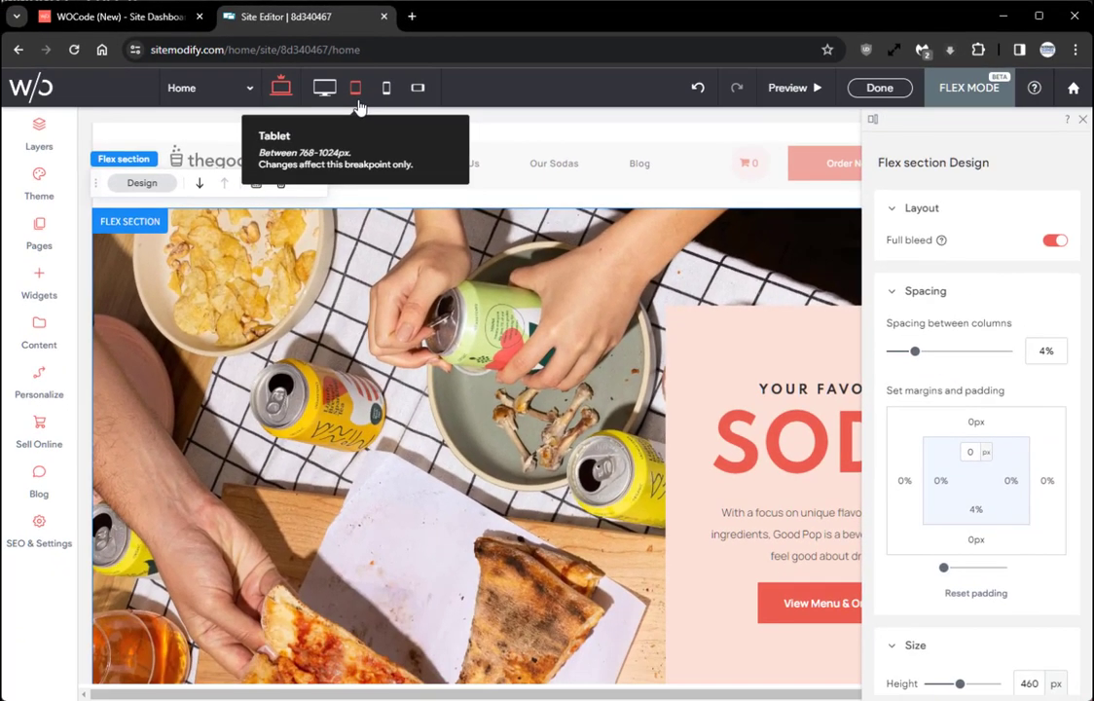
pyautogui.click(357, 101)
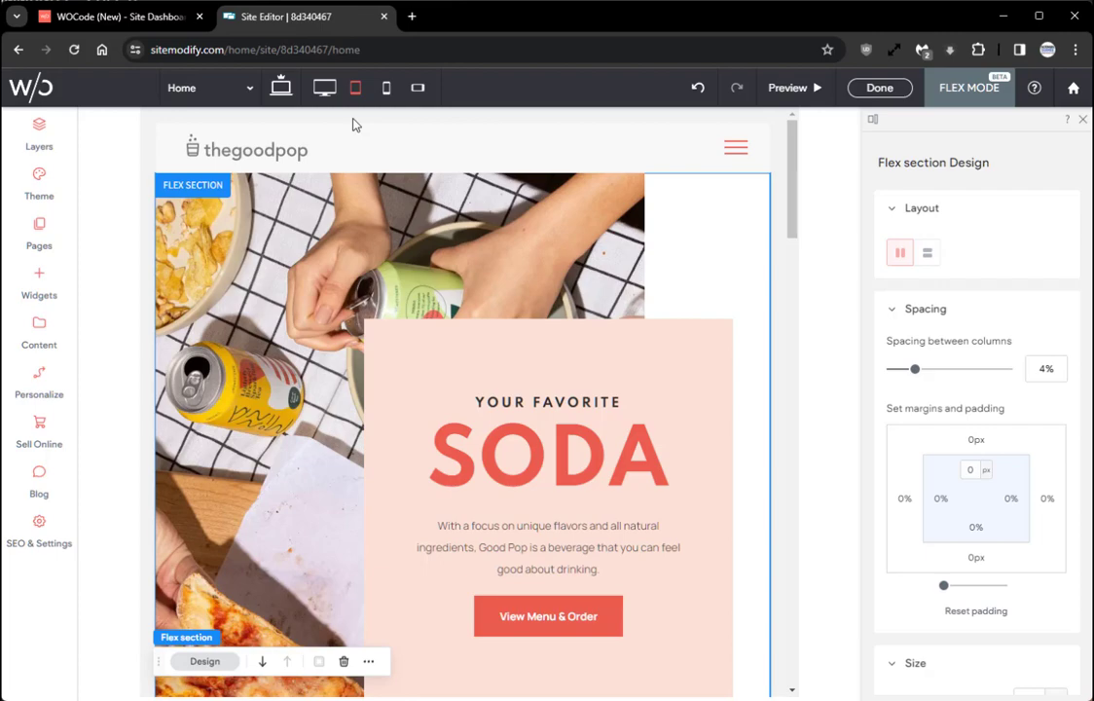
pyautogui.click(46, 151)
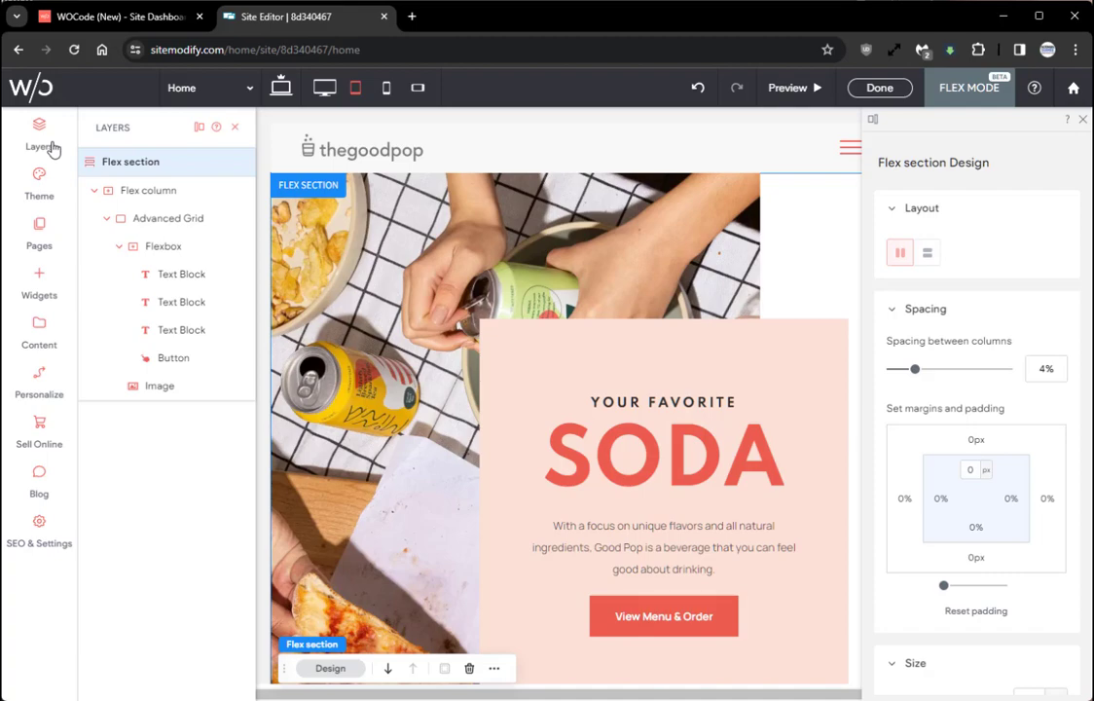
# Step: Select the hero's Advanced Grid, the pink Flexbox and the Flex column in turn to examine their design options
pyautogui.click(679, 475)
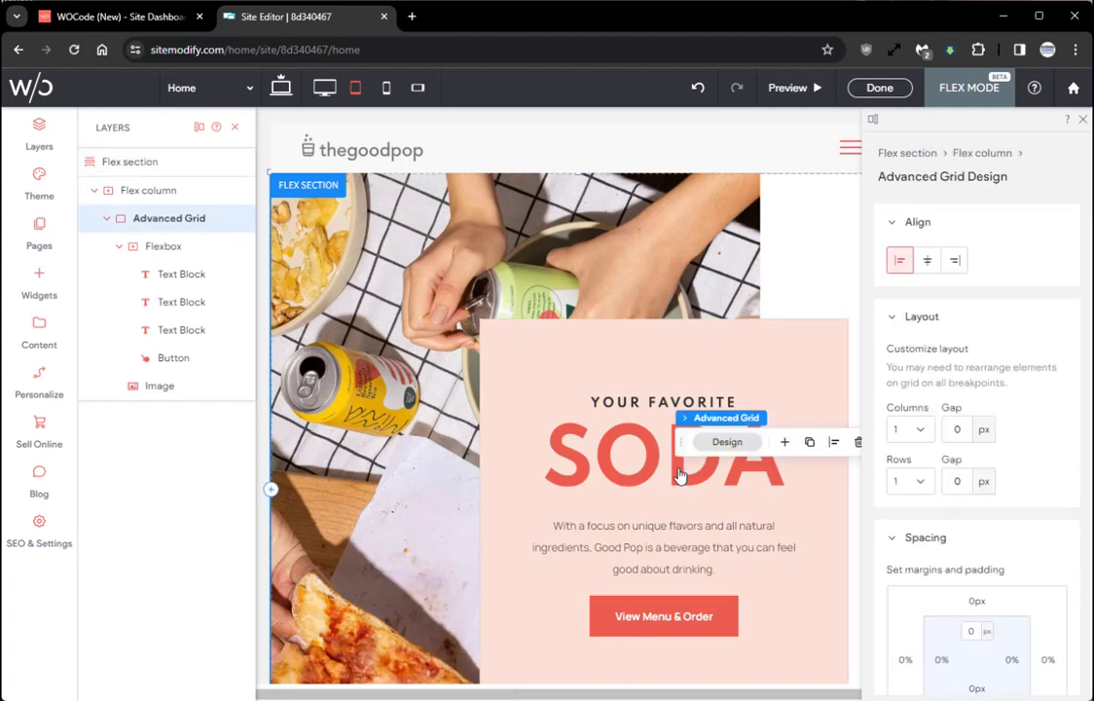
pyautogui.click(679, 475)
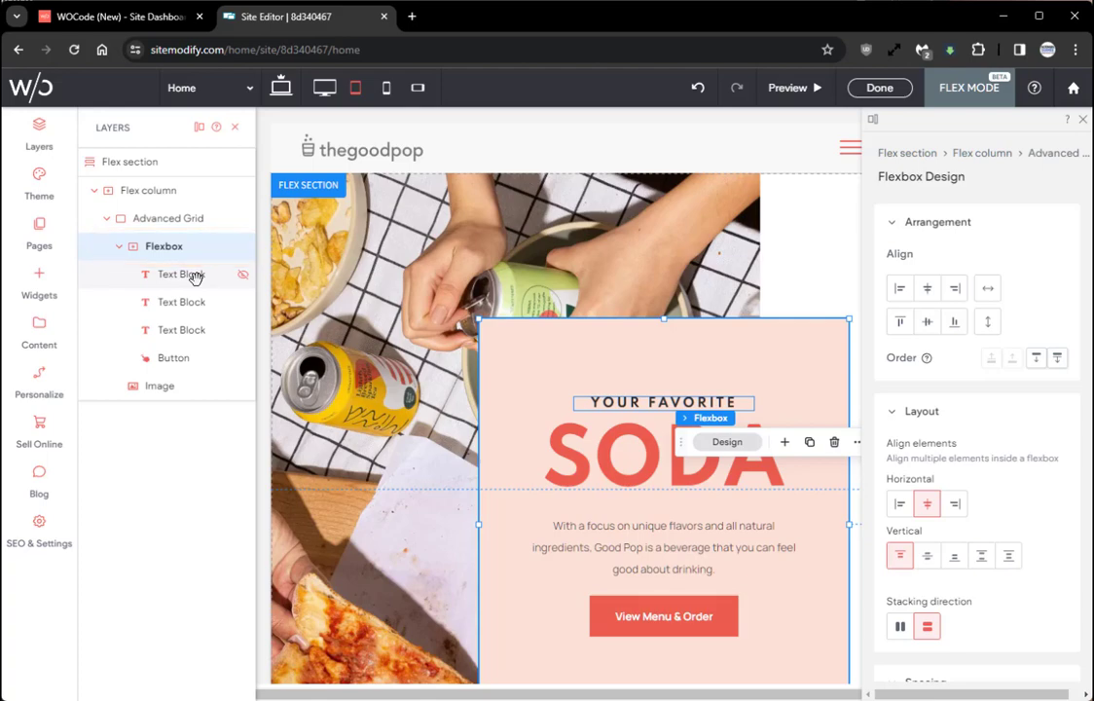
pyautogui.click(187, 190)
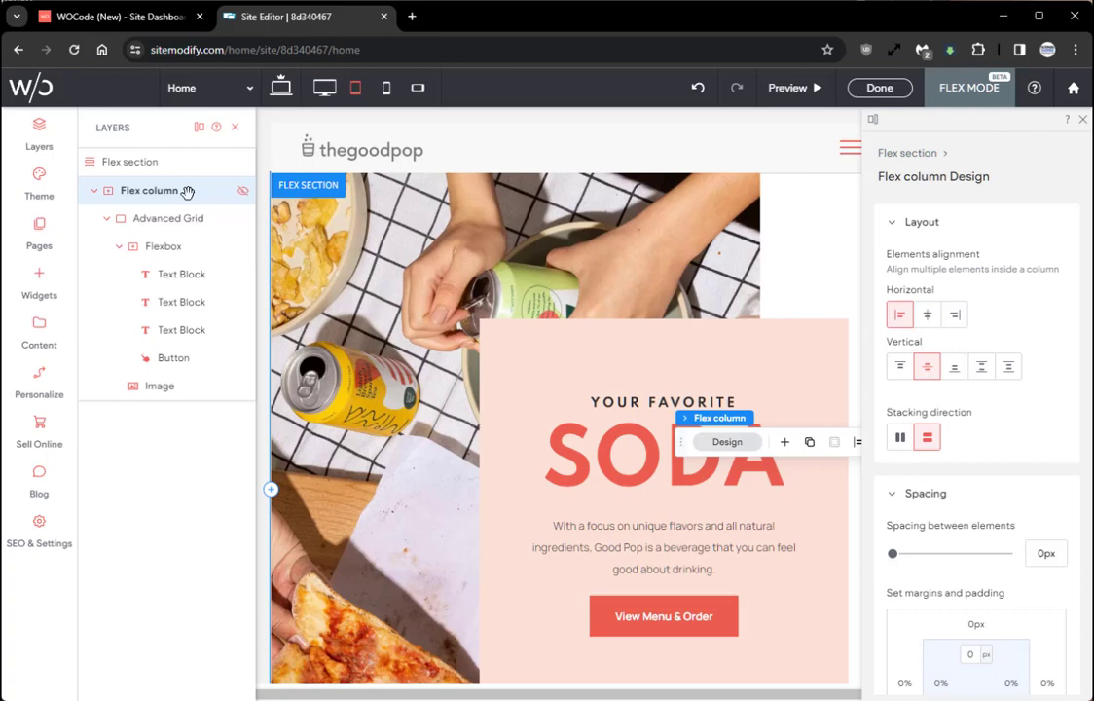
# Step: Rename the layer of the topmost text block in the Flexbox to "Your Favorite"
pyautogui.click(175, 274)
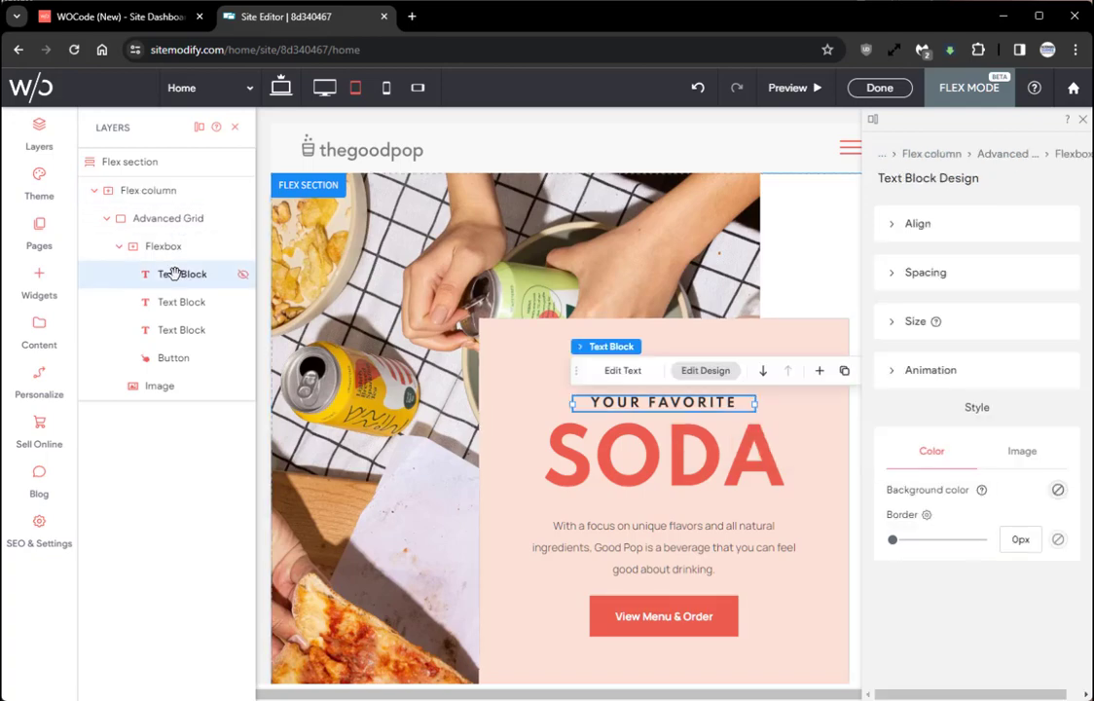
pyautogui.doubleClick(175, 274)
pyautogui.hotkey('ctrl', 'a')
pyautogui.write('Y')
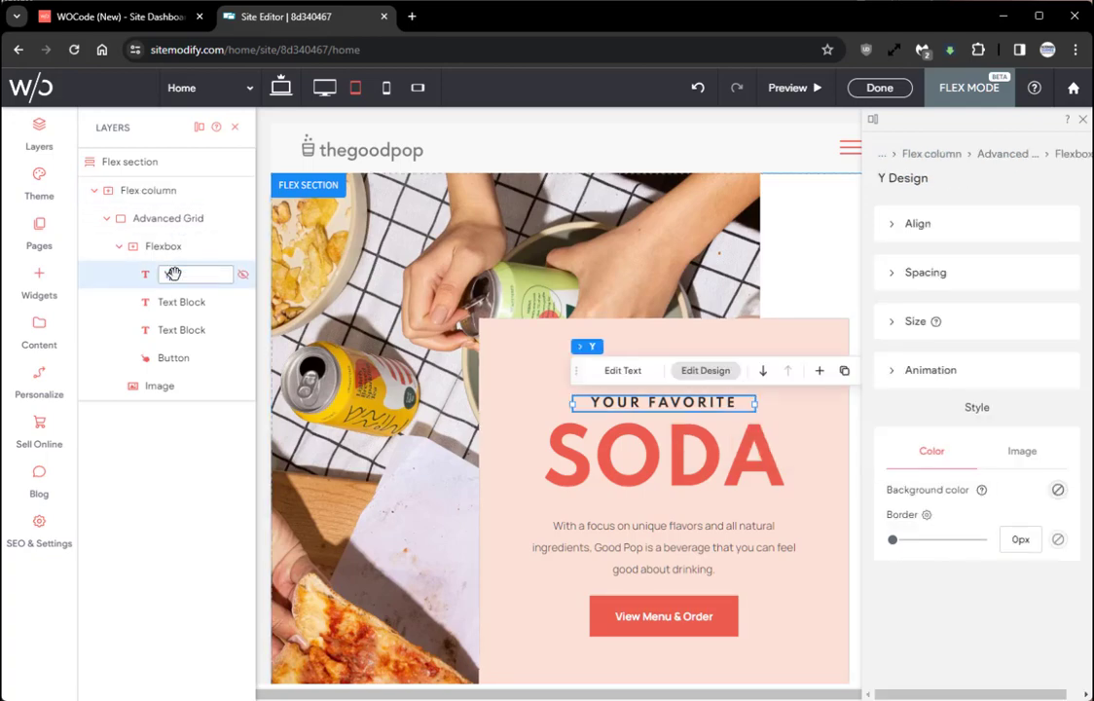
pyautogui.write('our Favorite')
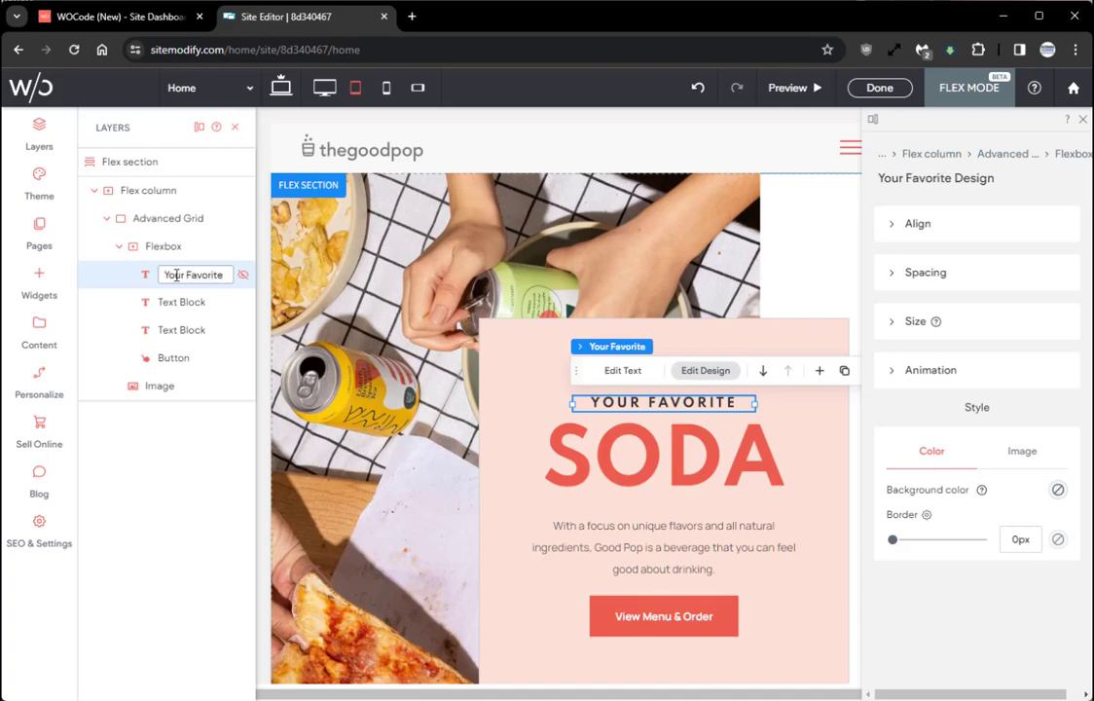
# Step: Hide the Your Favorite text block on the tablet breakpoint and show it again
pyautogui.click(243, 279)
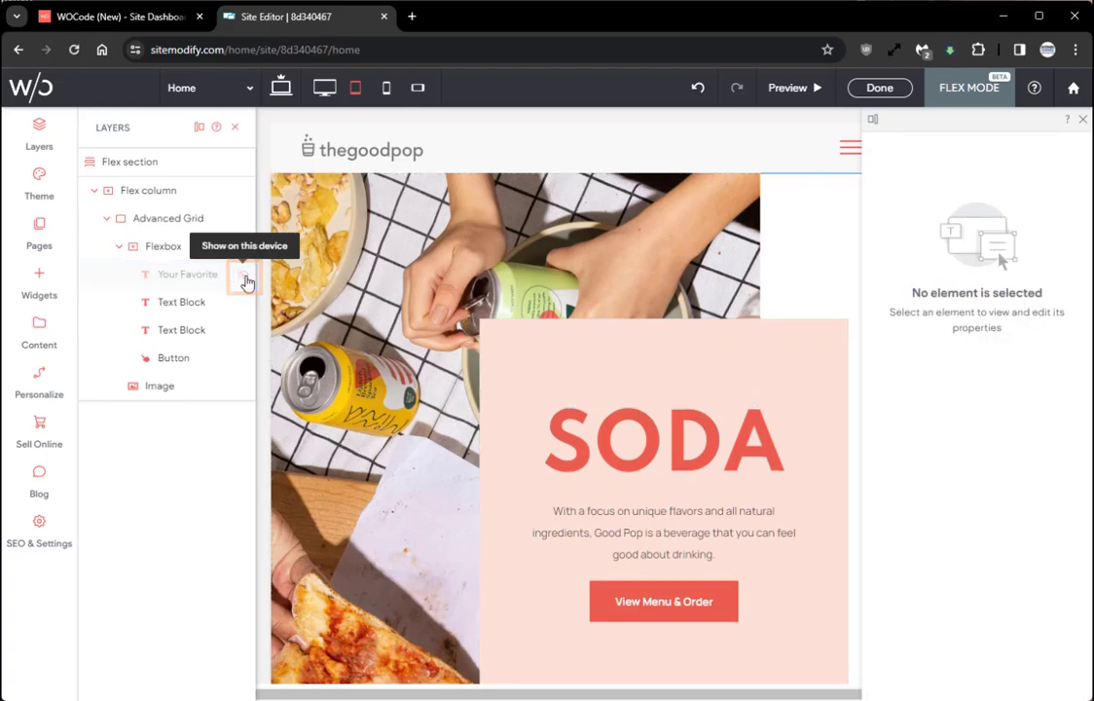
pyautogui.click(243, 279)
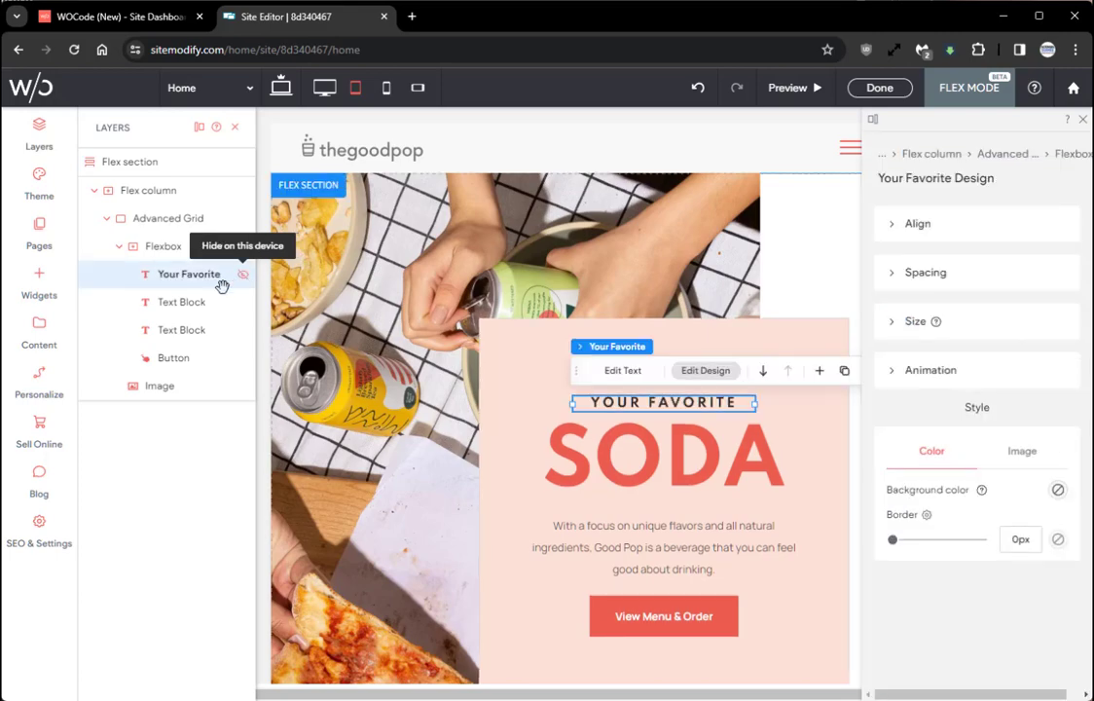
# Step: Examine the design options of the SODA text, Flexbox, Advanced Grid and Flex column, and the description text's alignment settings
pyautogui.click(190, 300)
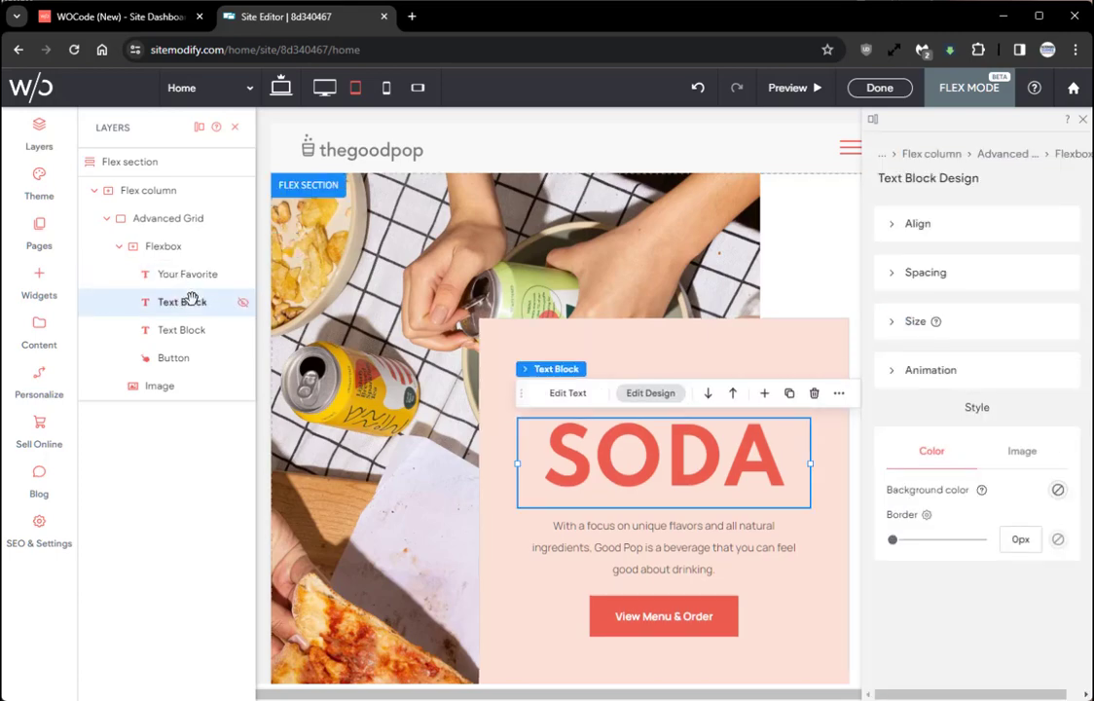
pyautogui.click(155, 246)
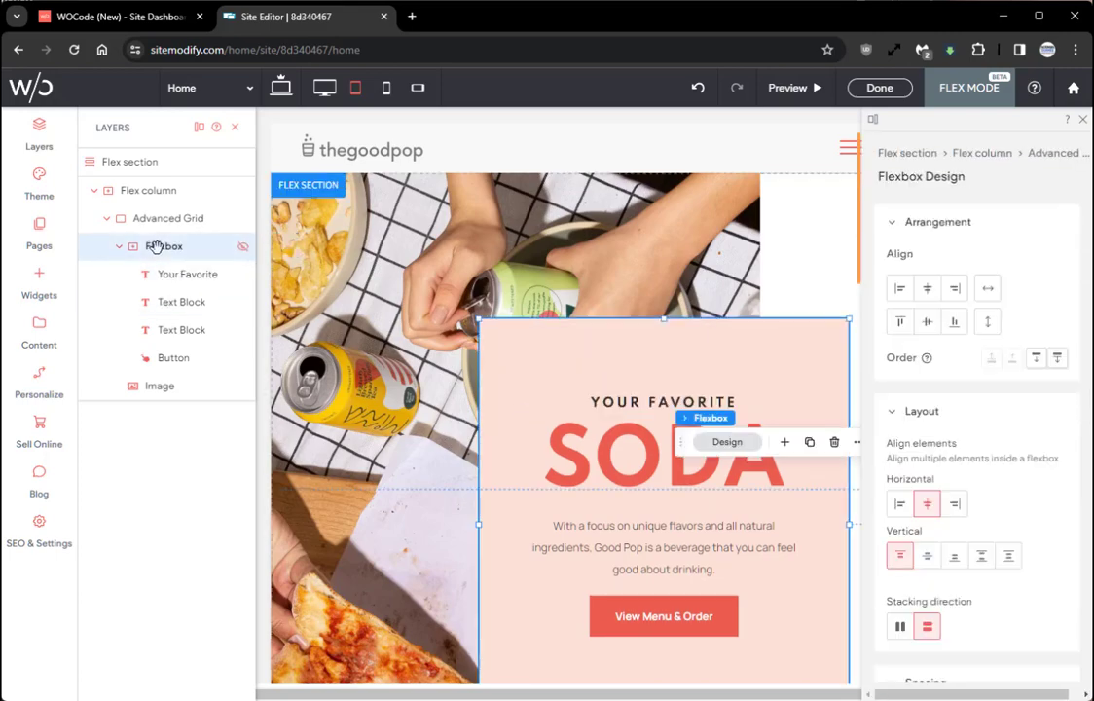
pyautogui.click(176, 220)
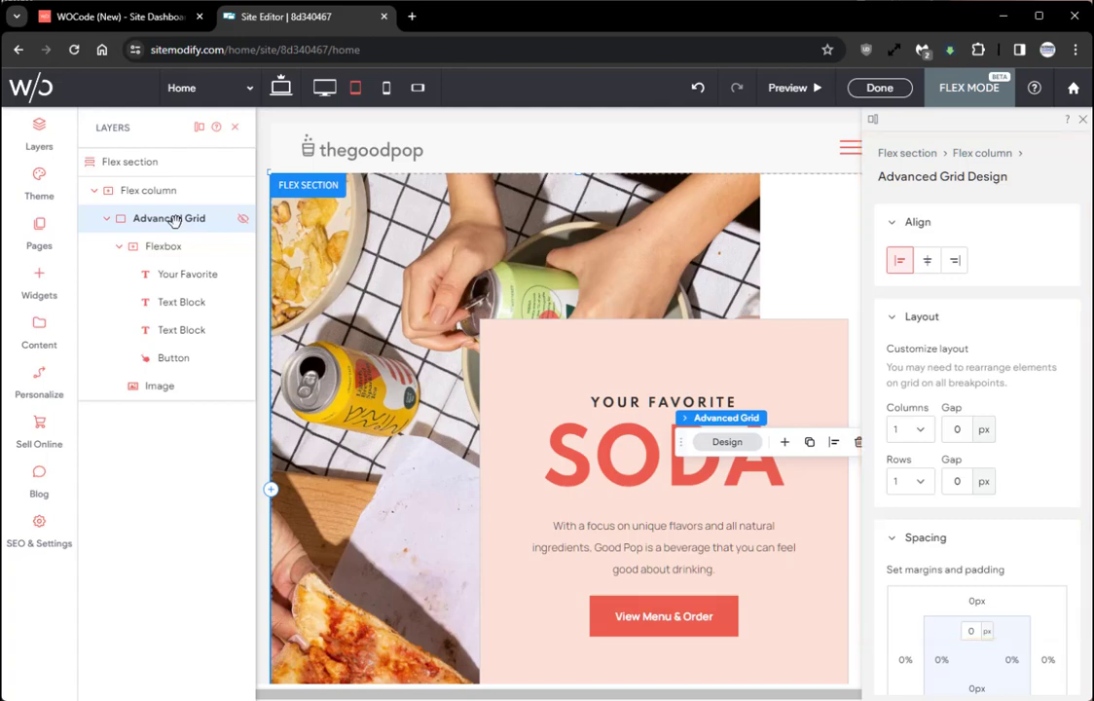
pyautogui.click(170, 192)
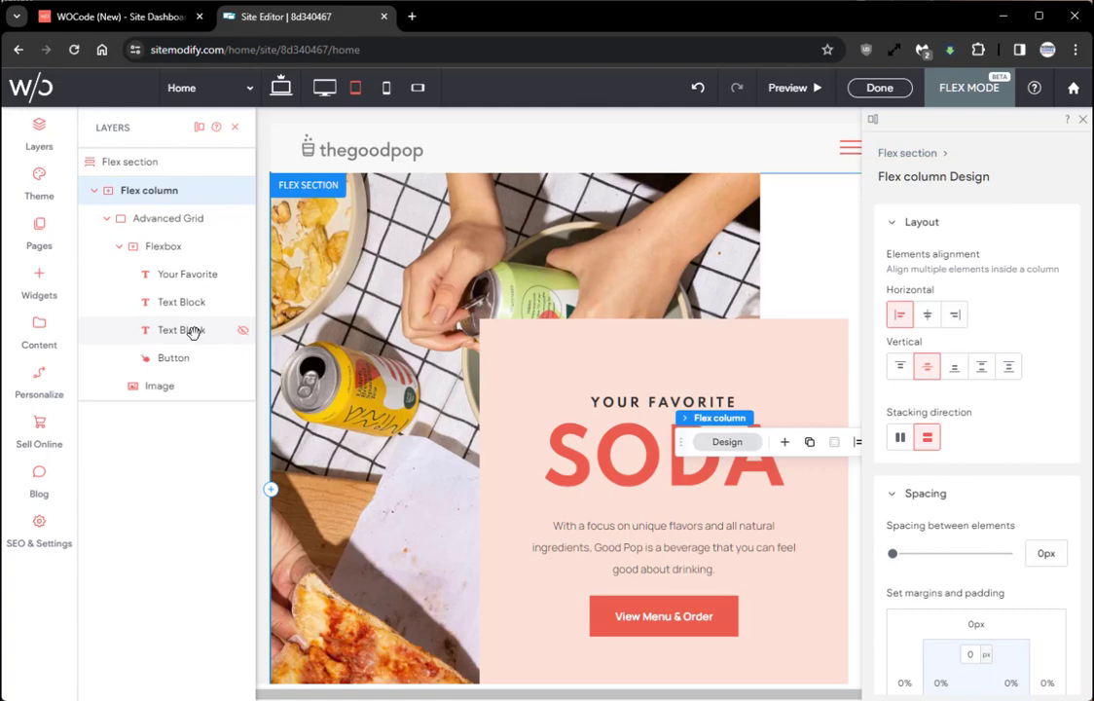
pyautogui.click(194, 333)
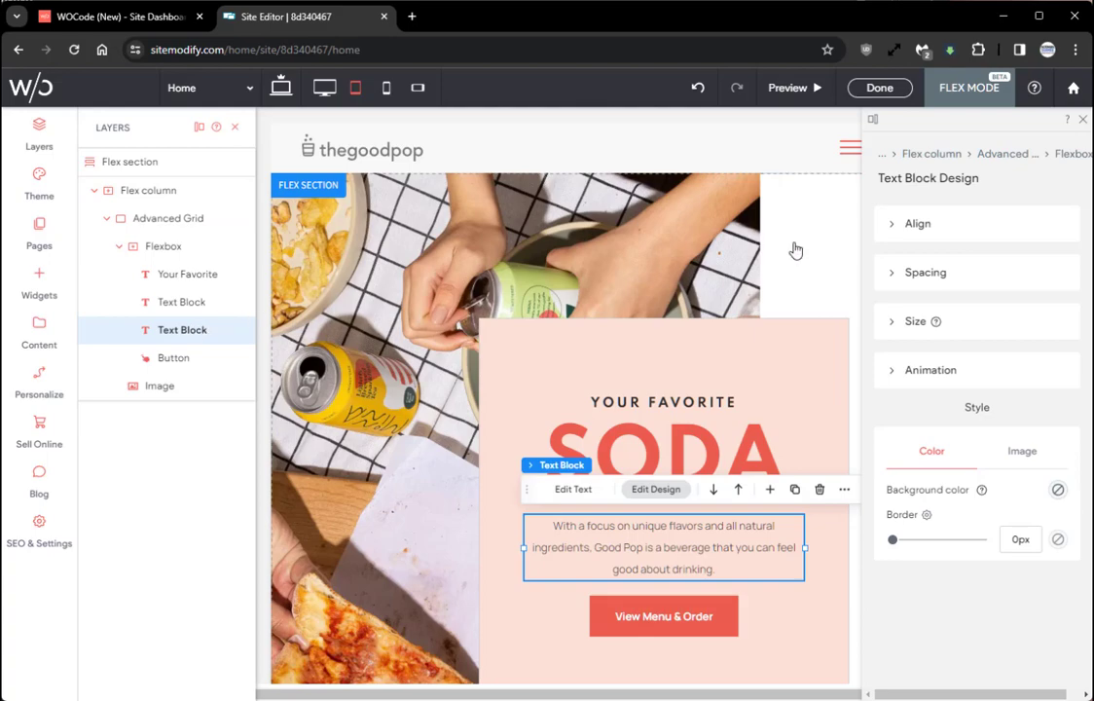
pyautogui.click(889, 226)
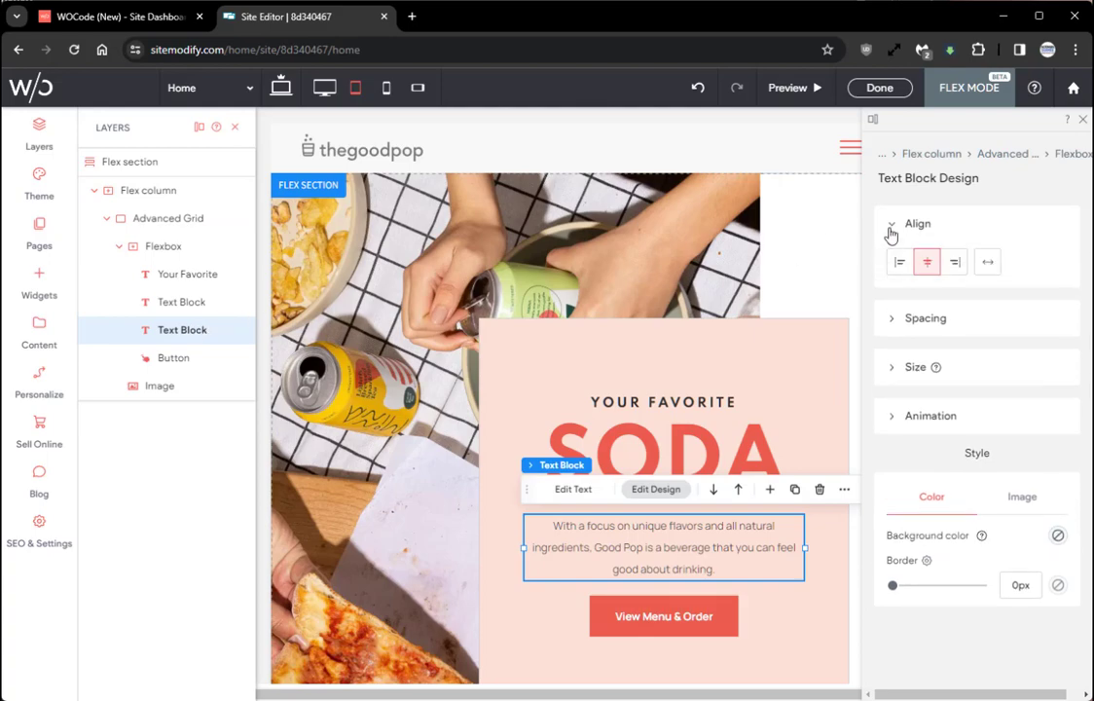
# Step: Show the hero image's arrangement settings and move its floating toolbar to the upper part of the pink box
pyautogui.click(160, 386)
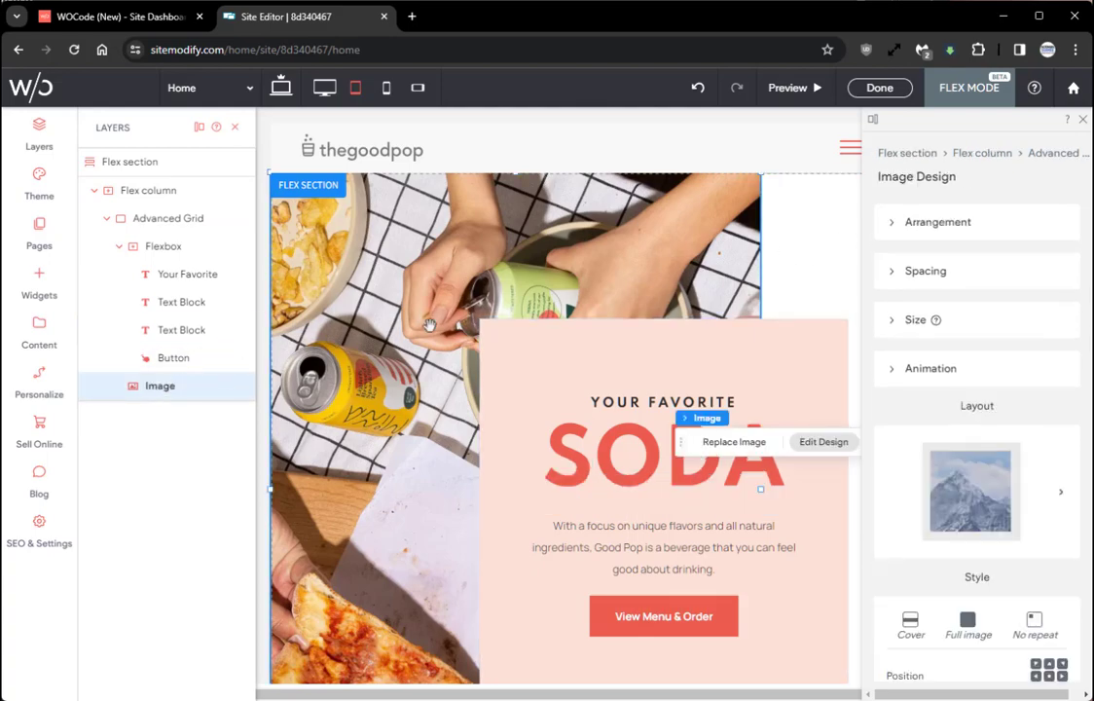
pyautogui.click(893, 223)
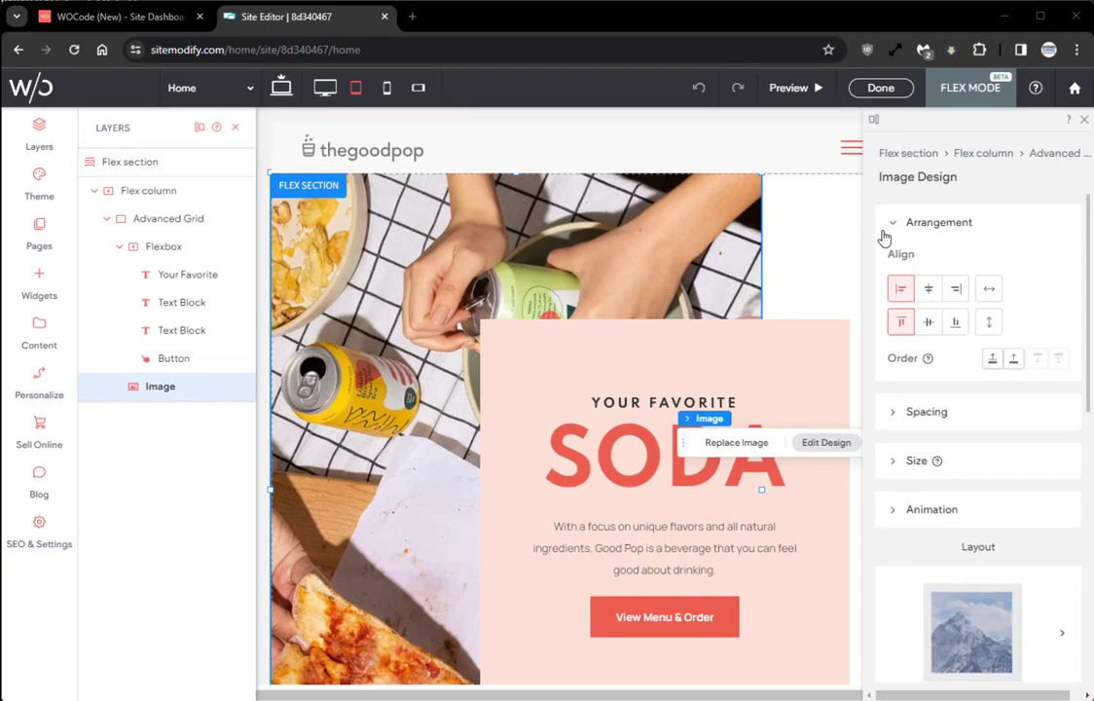
pyautogui.moveTo(687, 443); pyautogui.dragTo(497, 366)
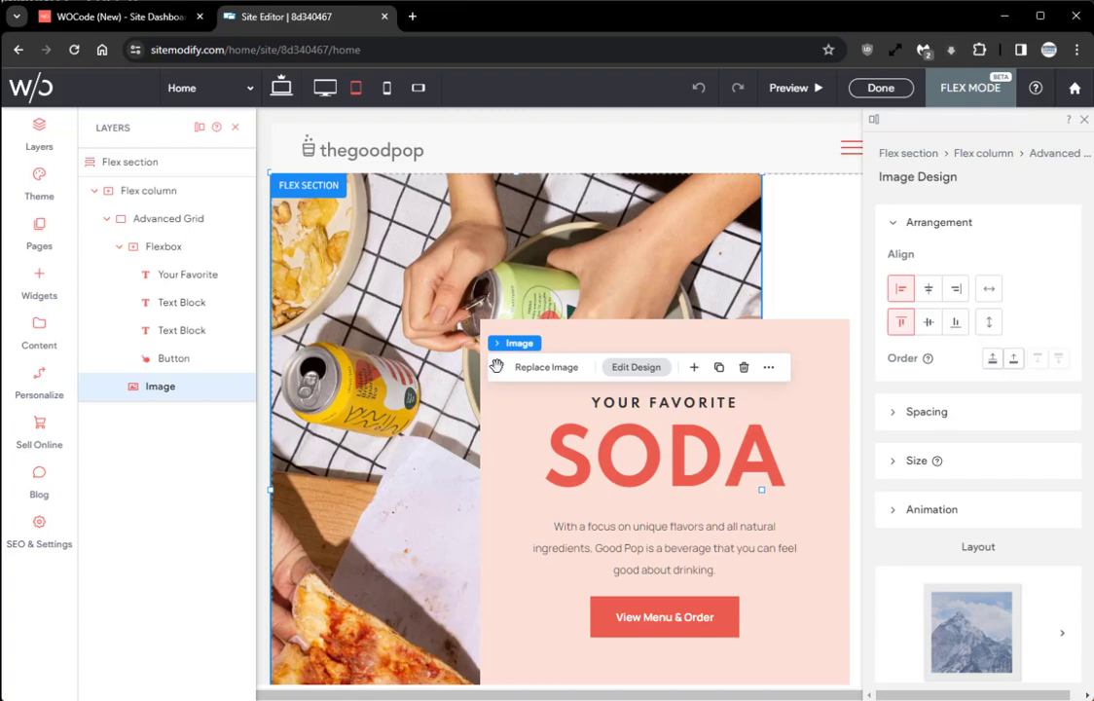
# Step: Examine the additional actions available for the Flex column, and close the list again
pyautogui.click(144, 190)
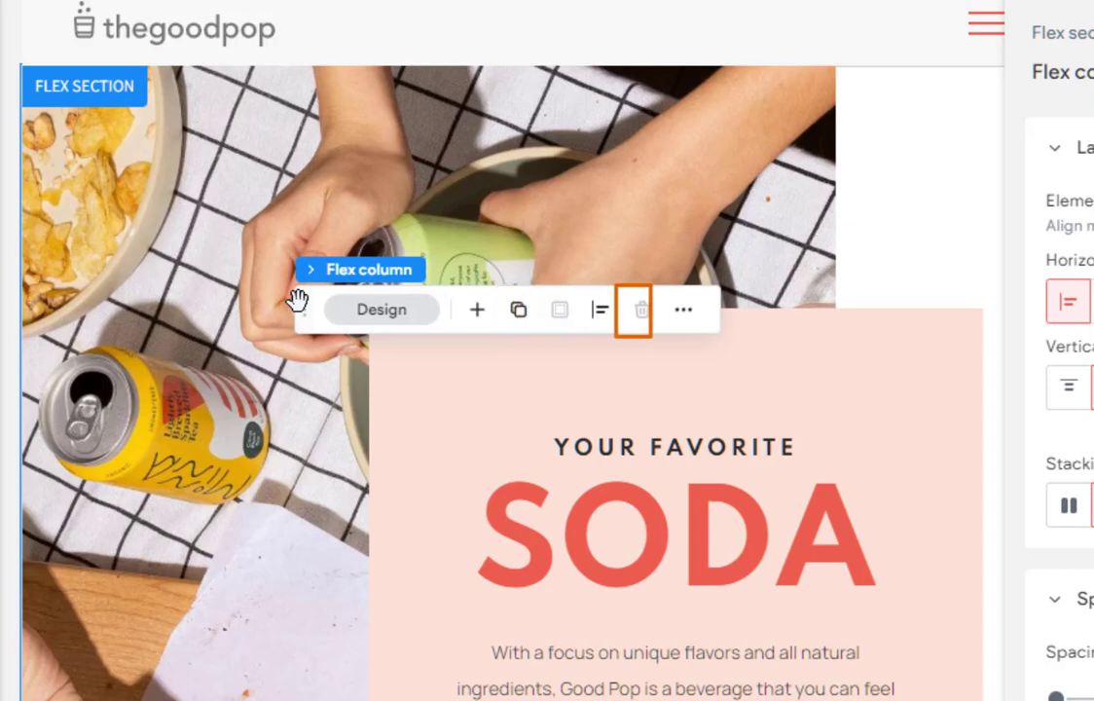
pyautogui.click(685, 319)
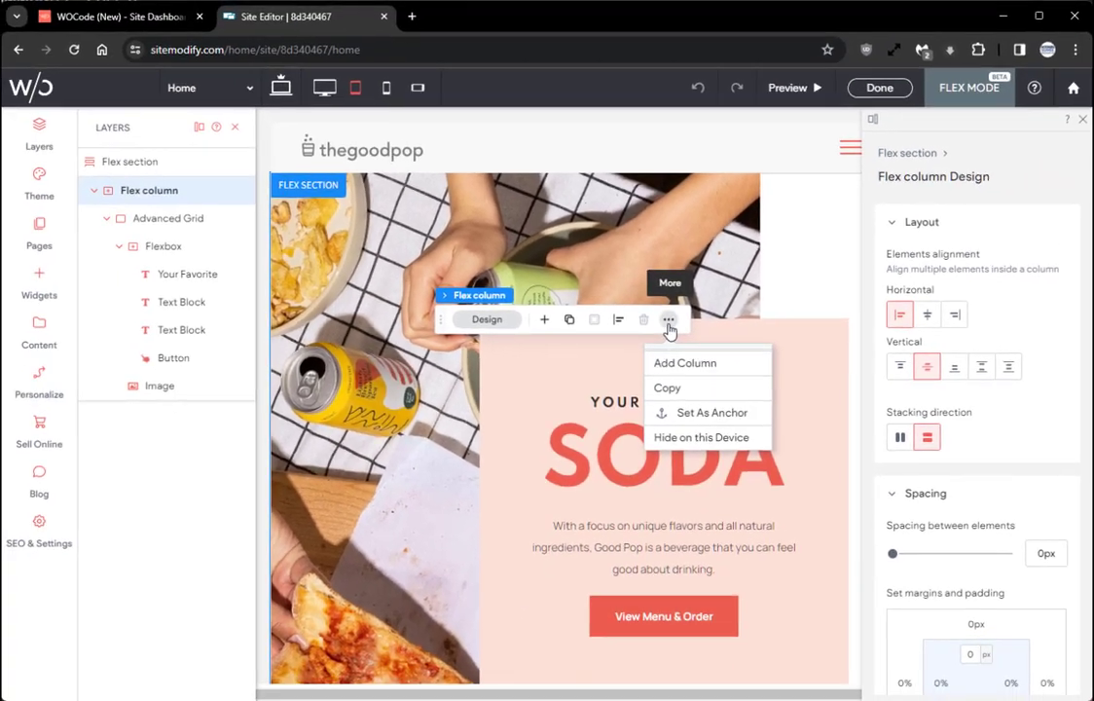
pyautogui.click(674, 316)
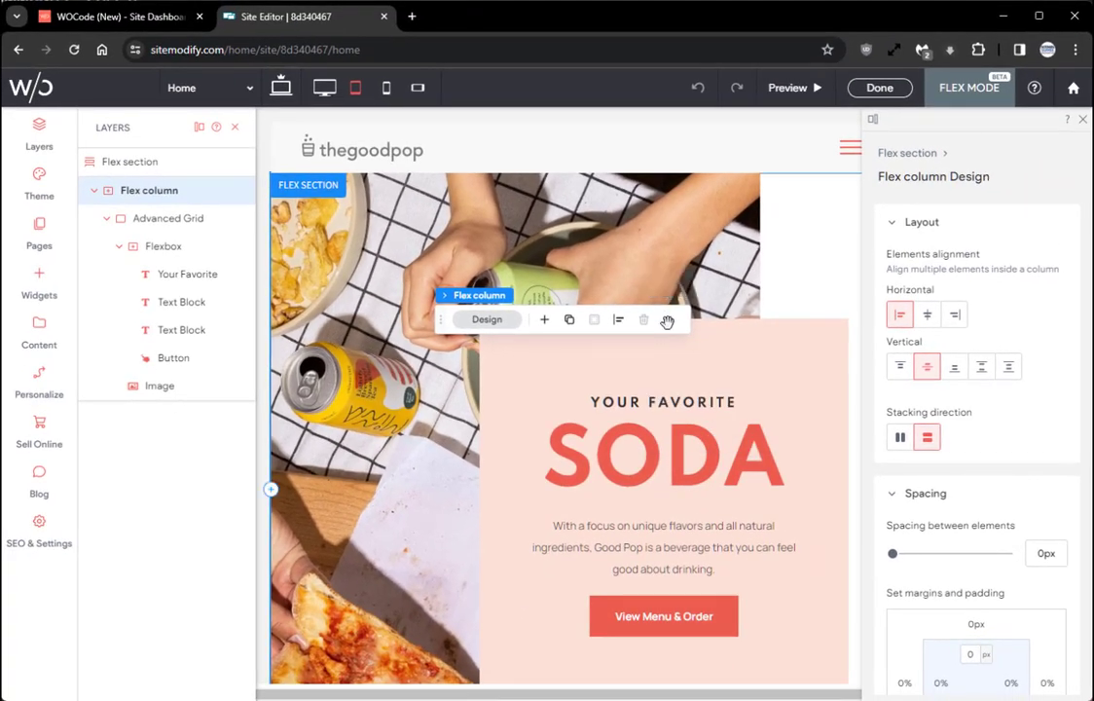
# Step: Select the description text block, move its floating toolbar above the YOUR FAVORITE heading, and show its alignment settings
pyautogui.click(177, 328)
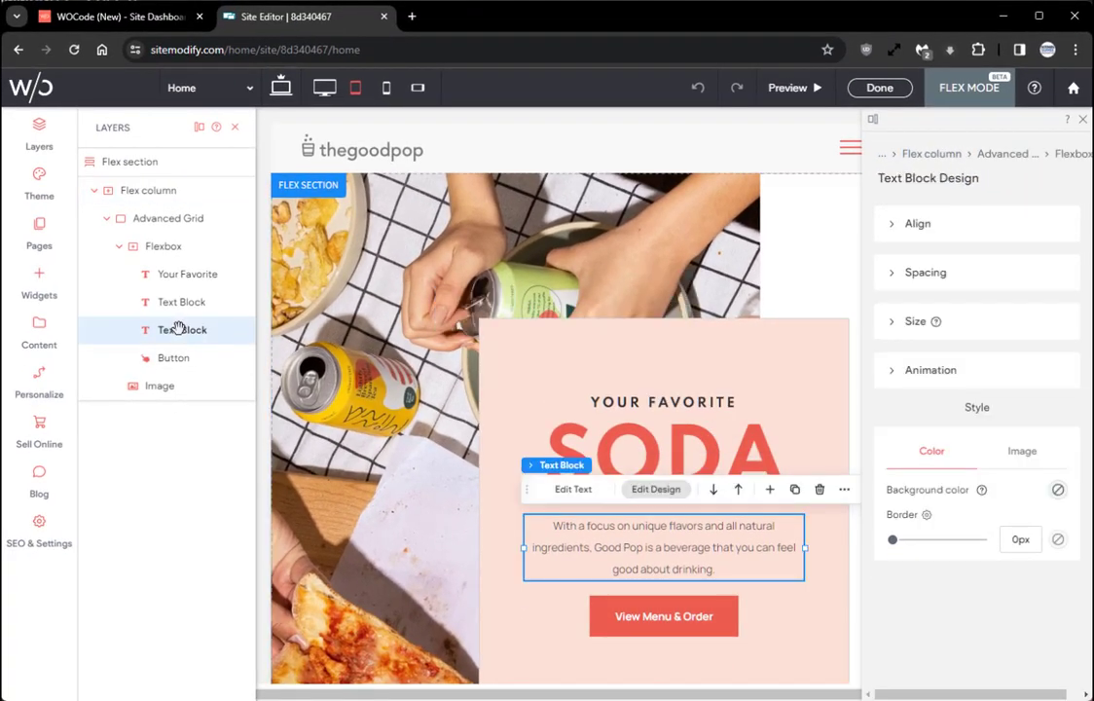
pyautogui.moveTo(525, 488); pyautogui.dragTo(442, 354)
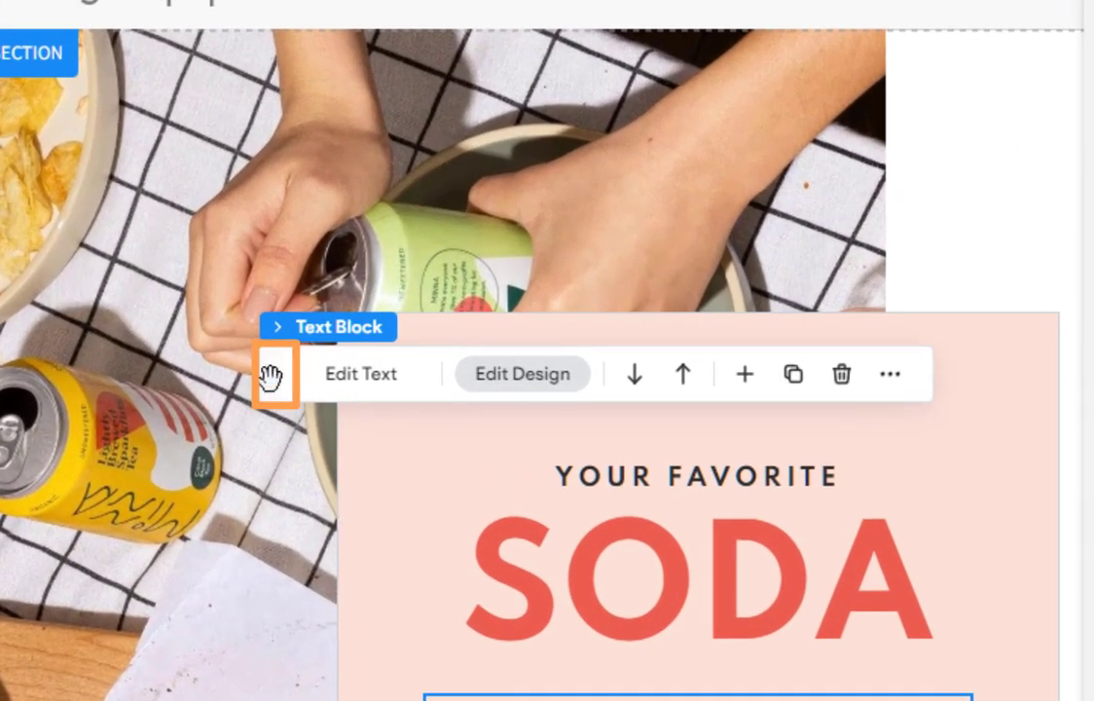
pyautogui.moveTo(270, 374); pyautogui.dragTo(195, 385)
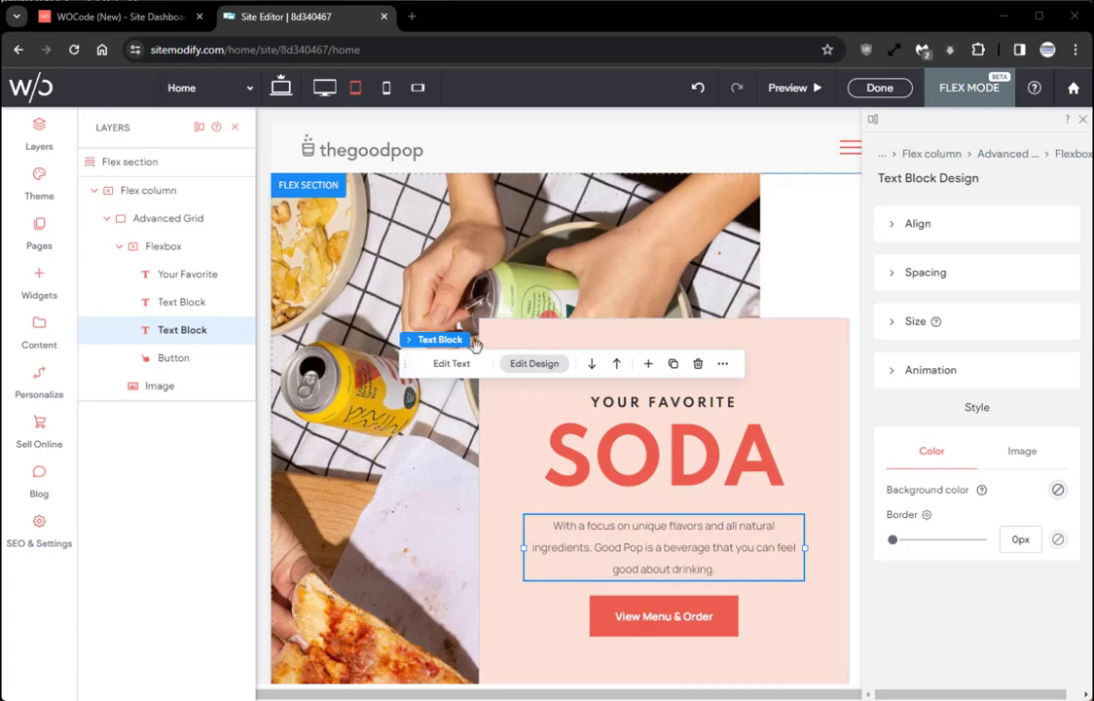
pyautogui.click(892, 236)
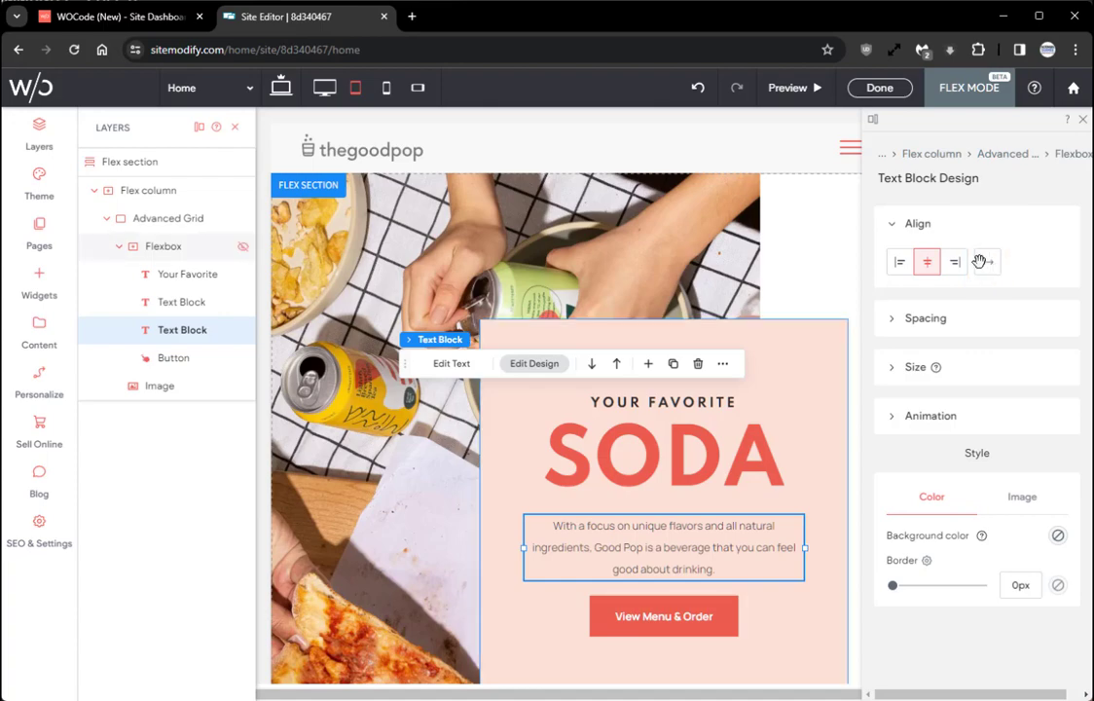
# Step: Examine the Flex column's margin and padding settings, including the units of its left and top padding
pyautogui.click(151, 192)
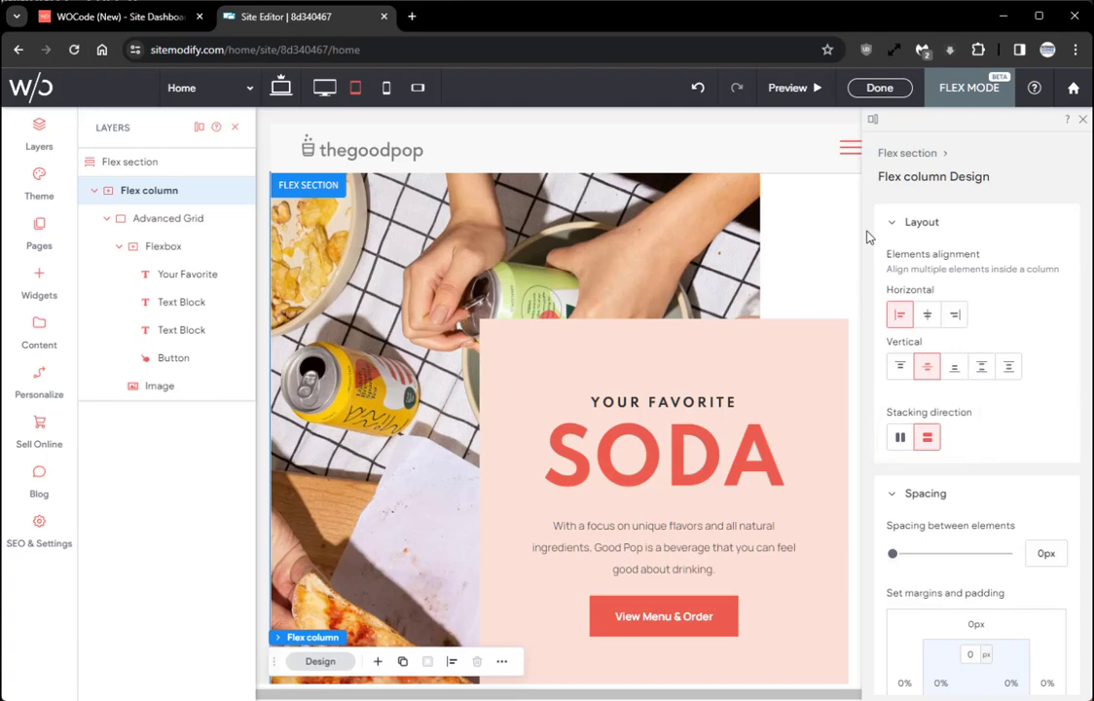
pyautogui.scroll(-3, 869, 236)
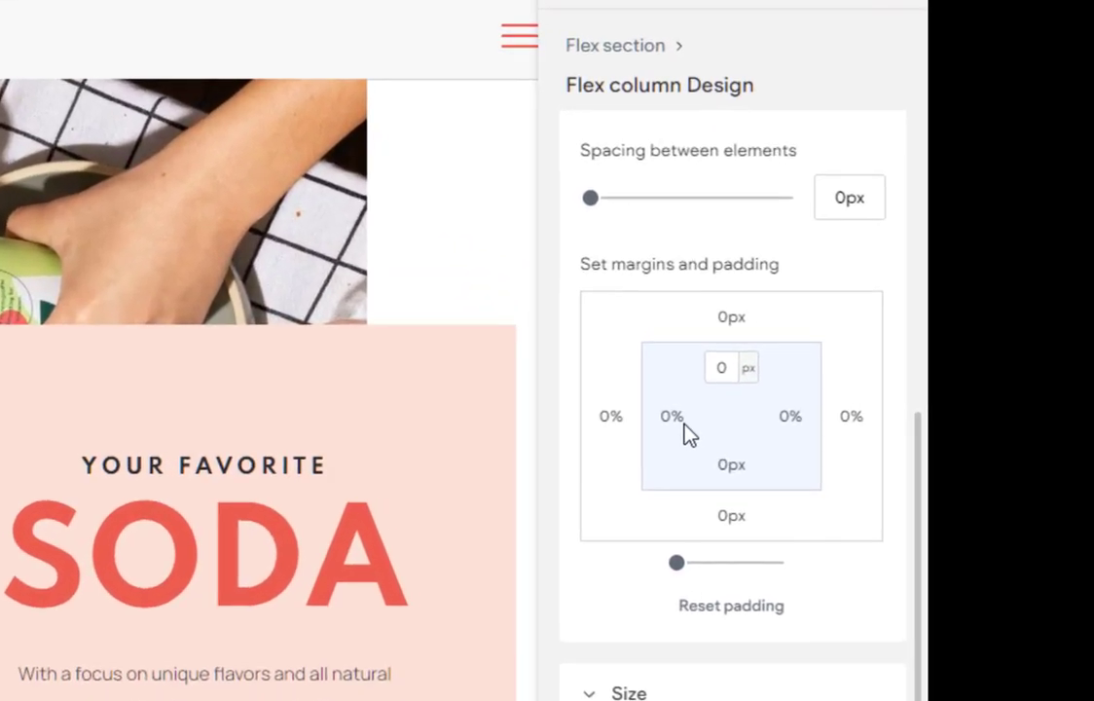
pyautogui.click(685, 426)
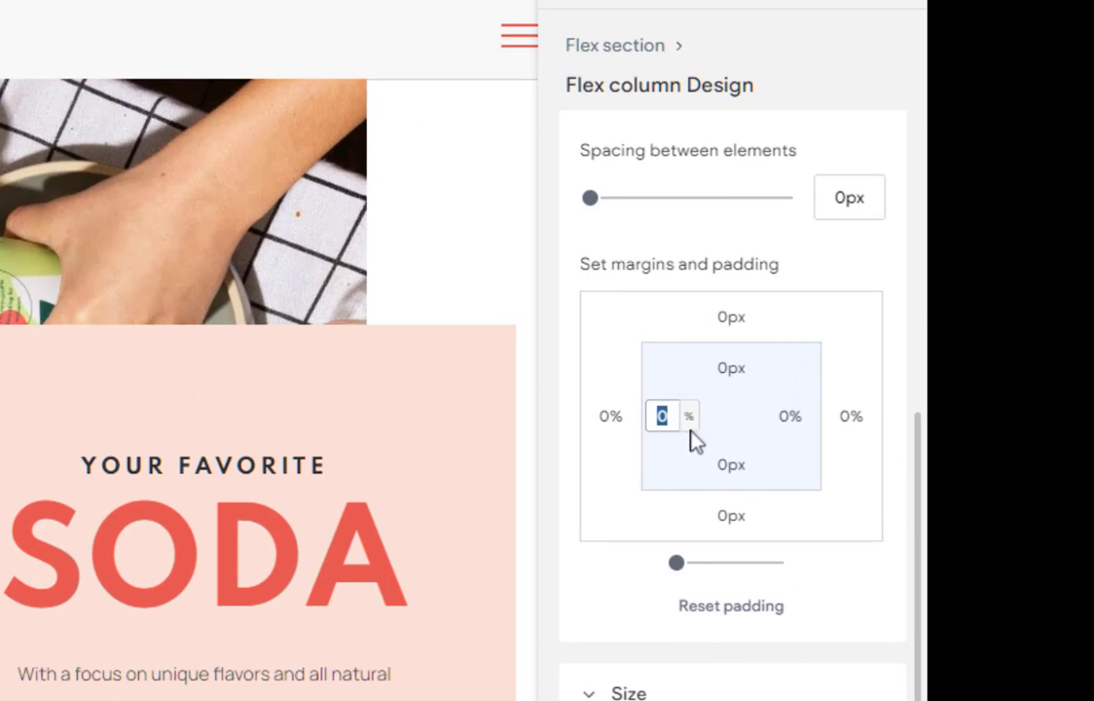
pyautogui.click(686, 421)
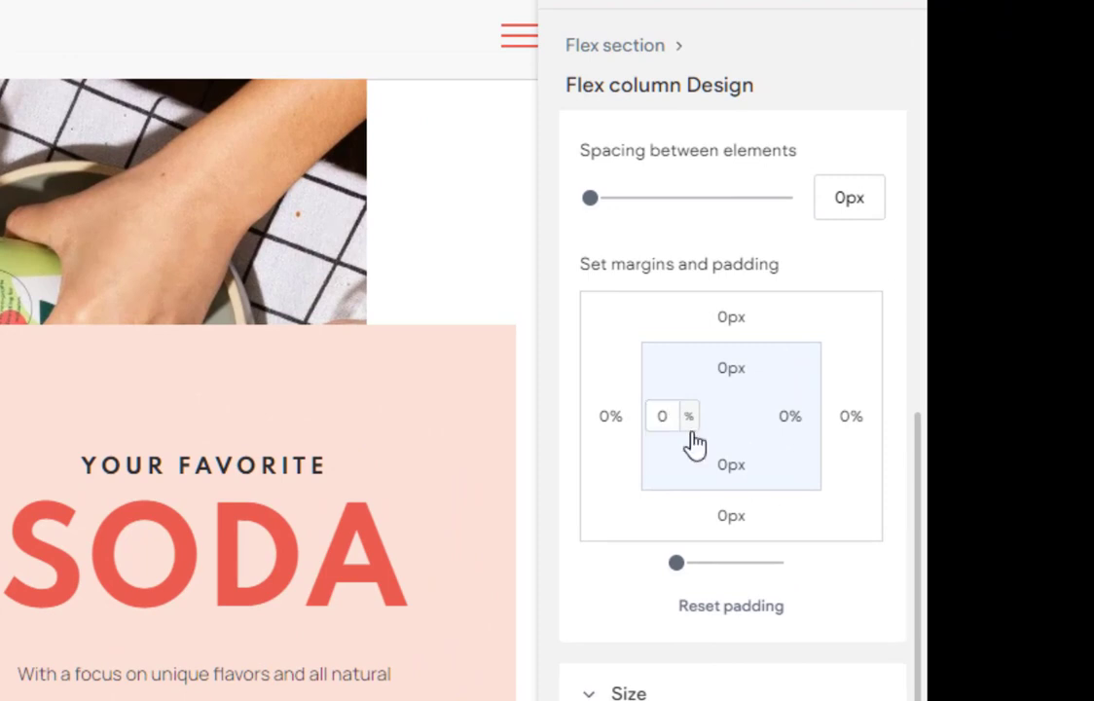
pyautogui.click(754, 440)
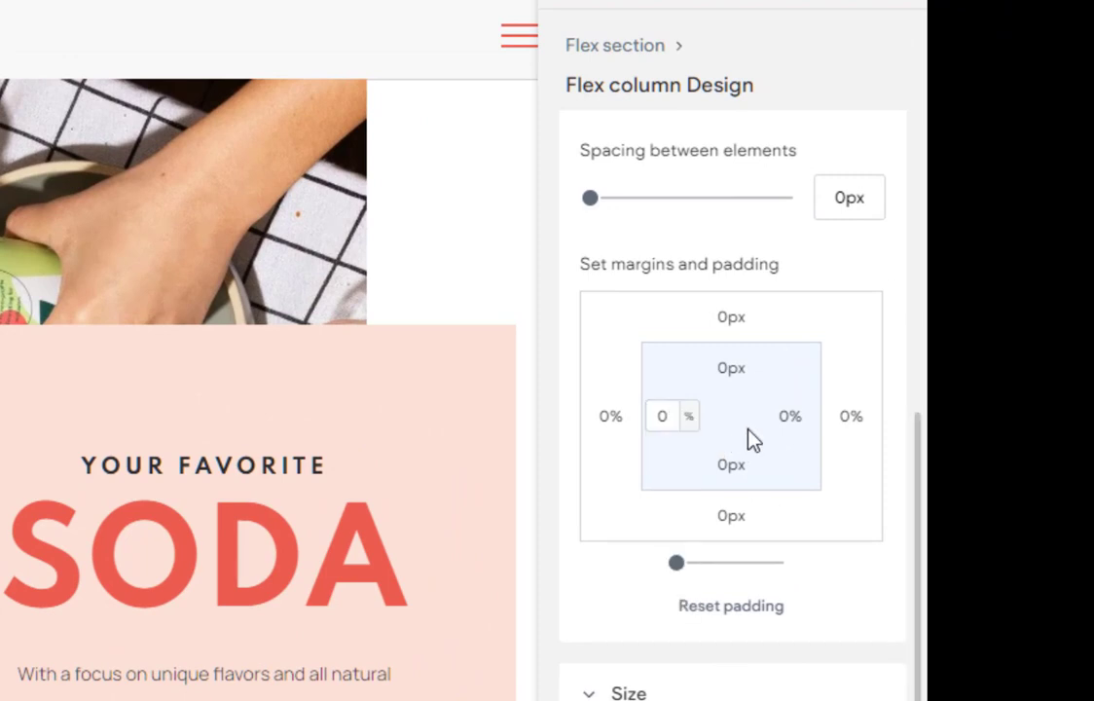
pyautogui.click(740, 376)
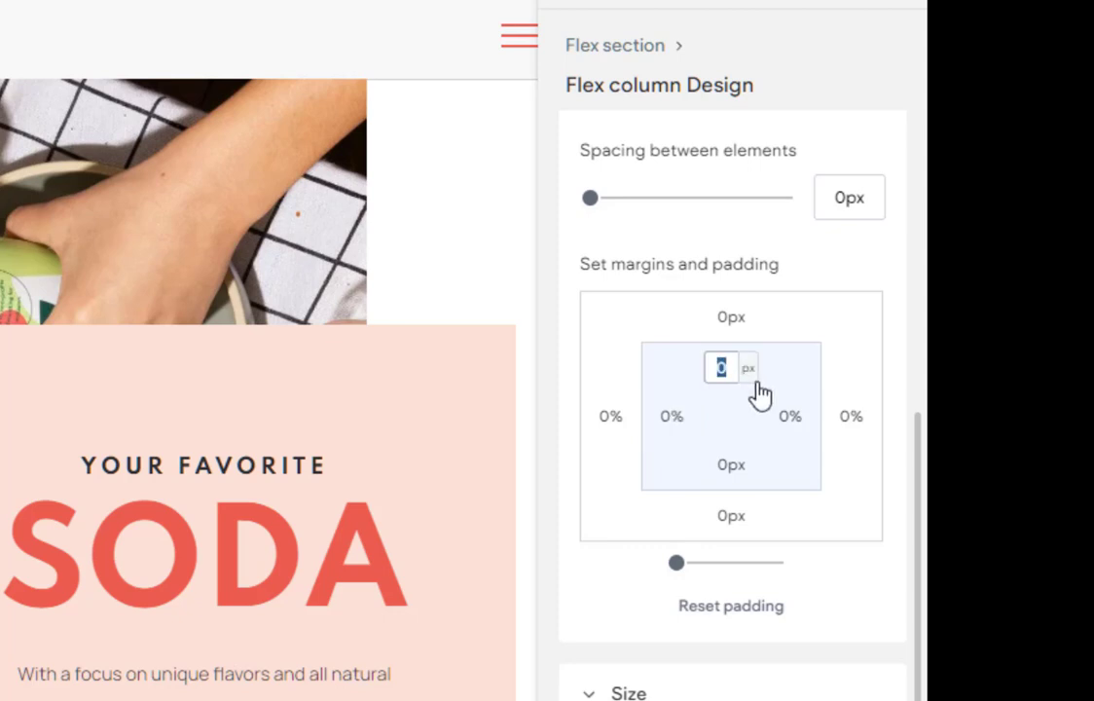
pyautogui.click(747, 370)
pyautogui.click(813, 395)
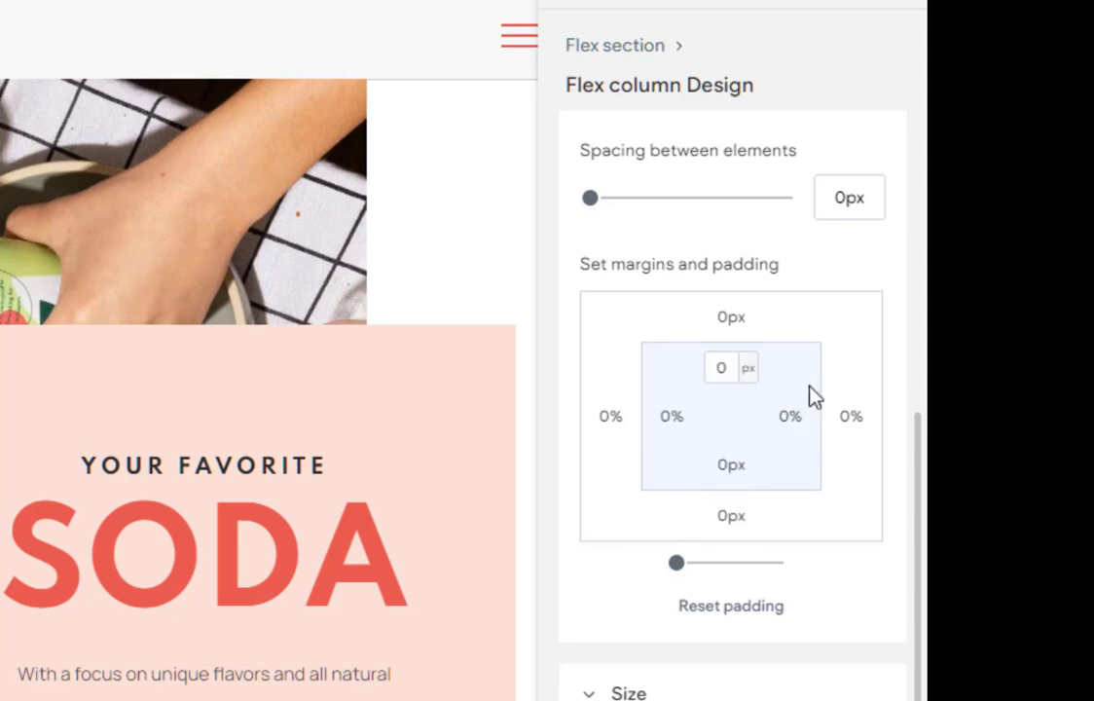